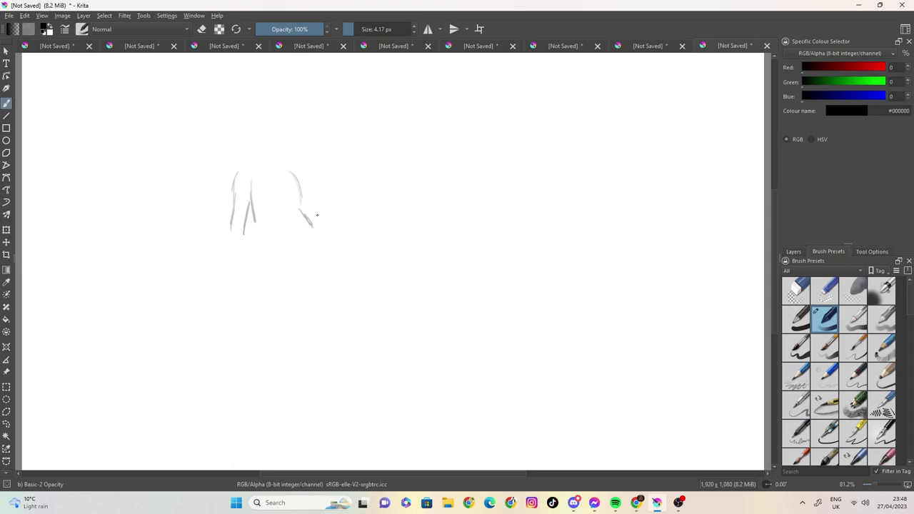
Step: Sketch the first figure's bent arm, with the forearm raised and the hand closed in a fist
{"action": "left_click_drag", "start_coordinate": [307, 175], "coordinate": [318, 249]}
{"action": "mouse_move", "coordinate": [312, 210]}
{"action": "left_mouse_down"}
{"action": "mouse_move", "coordinate": [326, 232]}
{"action": "mouse_move", "coordinate": [344, 217]}
{"action": "mouse_move", "coordinate": [341, 239]}
{"action": "mouse_move", "coordinate": [317, 251]}
{"action": "left_mouse_up"}
{"action": "mouse_move", "coordinate": [354, 198]}
{"action": "left_mouse_down"}
{"action": "mouse_move", "coordinate": [352, 211]}
{"action": "mouse_move", "coordinate": [356, 185]}
{"action": "mouse_move", "coordinate": [370, 197]}
{"action": "mouse_move", "coordinate": [363, 218]}
{"action": "mouse_move", "coordinate": [372, 200]}
{"action": "mouse_move", "coordinate": [348, 192]}
{"action": "mouse_move", "coordinate": [355, 200]}
{"action": "left_mouse_up"}
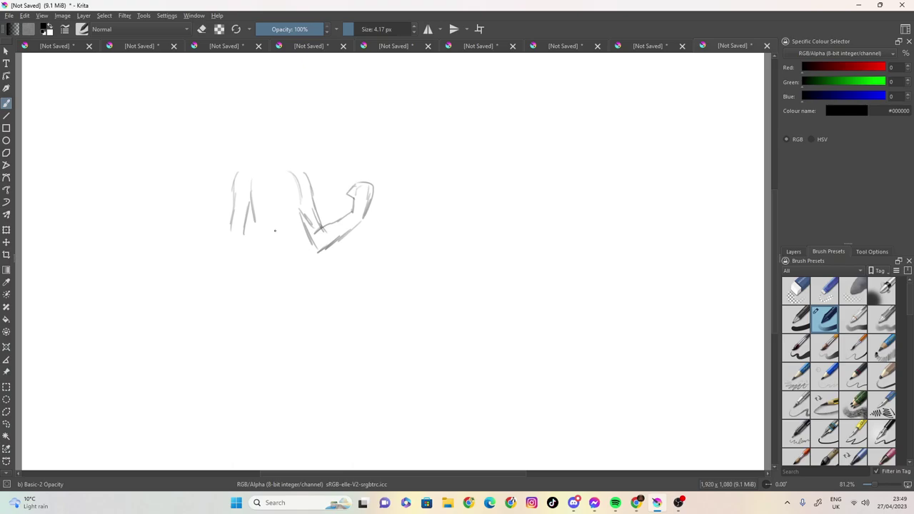
Step: Sketch both sides of the first figure's torso and continue them down as the outer lines of the hips and thighs
{"action": "left_click_drag", "start_coordinate": [249, 207], "coordinate": [264, 257]}
{"action": "left_click_drag", "start_coordinate": [299, 222], "coordinate": [307, 254]}
{"action": "left_click_drag", "start_coordinate": [255, 239], "coordinate": [258, 316]}
{"action": "left_click_drag", "start_coordinate": [253, 204], "coordinate": [254, 351]}
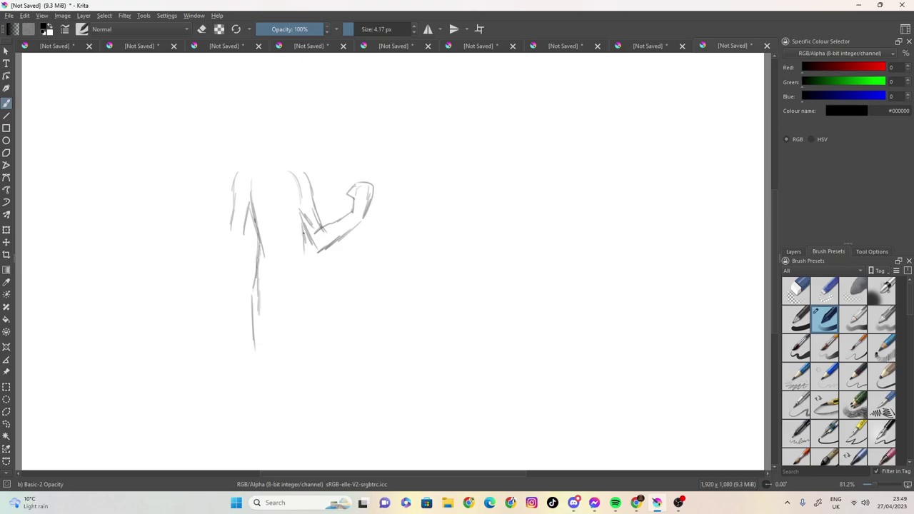
{"action": "left_click_drag", "start_coordinate": [302, 252], "coordinate": [316, 341]}
Step: Draw the first figure's lowered arm with a closed hand, and add short contour marks at the armpit and midriff
{"action": "mouse_move", "coordinate": [229, 227]}
{"action": "left_mouse_down"}
{"action": "mouse_move", "coordinate": [225, 303]}
{"action": "mouse_move", "coordinate": [242, 260]}
{"action": "mouse_move", "coordinate": [245, 304]}
{"action": "mouse_move", "coordinate": [238, 317]}
{"action": "mouse_move", "coordinate": [225, 311]}
{"action": "left_mouse_up"}
{"action": "left_click_drag", "start_coordinate": [226, 311], "coordinate": [237, 314]}
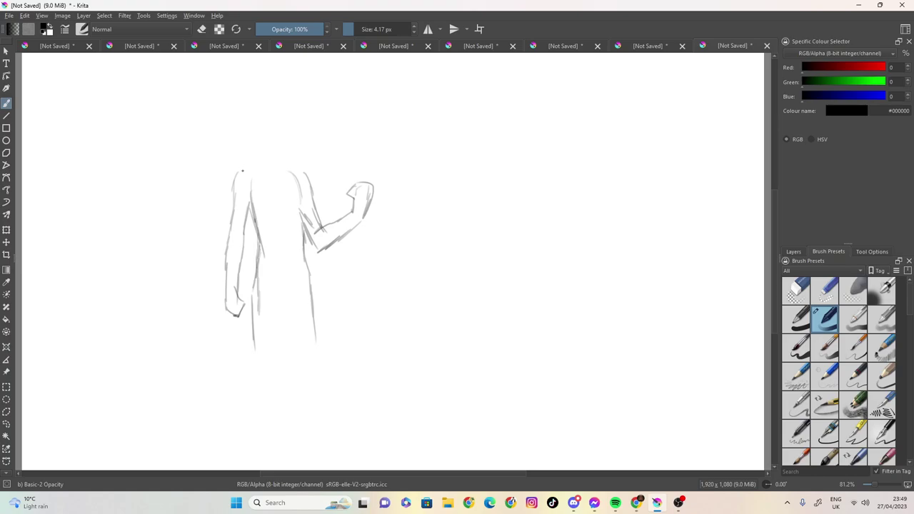
{"action": "left_click_drag", "start_coordinate": [245, 191], "coordinate": [256, 215]}
{"action": "left_click_drag", "start_coordinate": [302, 192], "coordinate": [298, 224]}
{"action": "left_click_drag", "start_coordinate": [286, 223], "coordinate": [296, 227]}
Step: Add a double-line waistband and sketch the outer edge and hem of one leg of the shorts
{"action": "left_click_drag", "start_coordinate": [299, 260], "coordinate": [256, 271]}
{"action": "mouse_move", "coordinate": [249, 311]}
{"action": "left_mouse_down"}
{"action": "mouse_move", "coordinate": [251, 364]}
{"action": "mouse_move", "coordinate": [279, 380]}
{"action": "mouse_move", "coordinate": [284, 364]}
{"action": "left_mouse_up"}
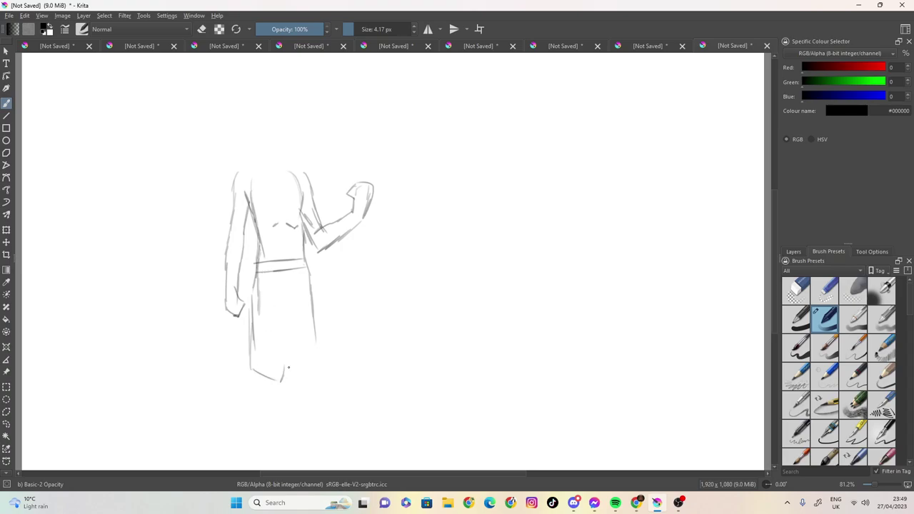
{"action": "mouse_move", "coordinate": [248, 287]}
{"action": "left_mouse_down"}
{"action": "mouse_move", "coordinate": [256, 367]}
{"action": "mouse_move", "coordinate": [277, 374]}
{"action": "left_mouse_up"}
Step: Sketch the first figure's sloping shoulders and the two sides of the neck
{"action": "mouse_move", "coordinate": [266, 165]}
{"action": "left_mouse_down"}
{"action": "mouse_move", "coordinate": [243, 172]}
{"action": "mouse_move", "coordinate": [235, 188]}
{"action": "left_mouse_up"}
{"action": "left_click_drag", "start_coordinate": [289, 167], "coordinate": [309, 180]}
{"action": "mouse_move", "coordinate": [268, 153]}
{"action": "left_mouse_down"}
{"action": "mouse_move", "coordinate": [266, 162]}
{"action": "mouse_move", "coordinate": [282, 162]}
{"action": "left_mouse_up"}
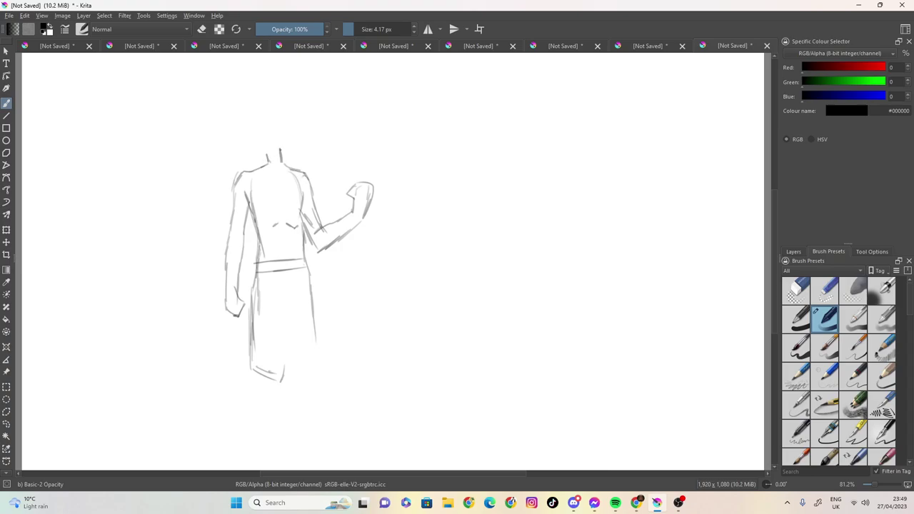
Step: Draw the first figure's head with a pointed chin, spiky short hair, eyebrows, eyes and mouth
{"action": "mouse_move", "coordinate": [267, 159]}
{"action": "left_mouse_down"}
{"action": "mouse_move", "coordinate": [248, 122]}
{"action": "mouse_move", "coordinate": [254, 109]}
{"action": "mouse_move", "coordinate": [282, 102]}
{"action": "mouse_move", "coordinate": [296, 126]}
{"action": "mouse_move", "coordinate": [265, 108]}
{"action": "mouse_move", "coordinate": [299, 136]}
{"action": "mouse_move", "coordinate": [289, 142]}
{"action": "mouse_move", "coordinate": [279, 114]}
{"action": "mouse_move", "coordinate": [261, 133]}
{"action": "mouse_move", "coordinate": [261, 148]}
{"action": "mouse_move", "coordinate": [272, 145]}
{"action": "left_mouse_up"}
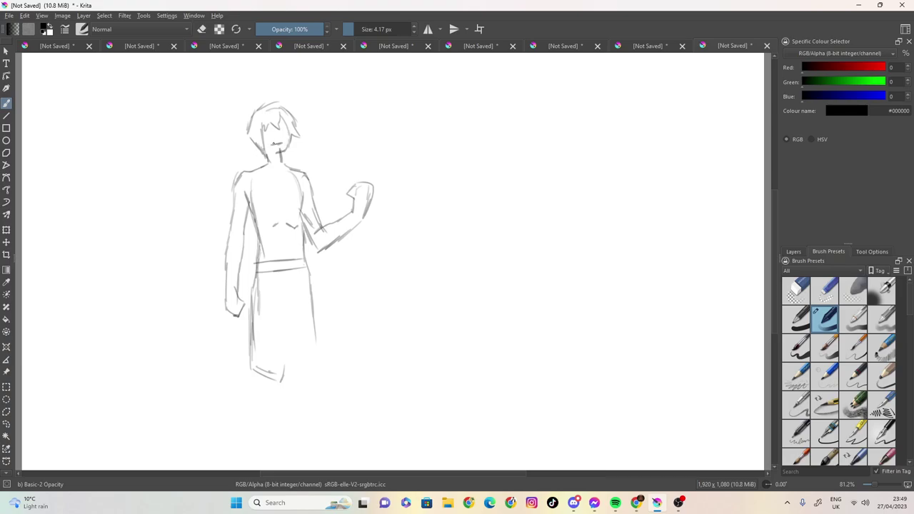
{"action": "mouse_move", "coordinate": [276, 103]}
{"action": "left_mouse_down"}
{"action": "mouse_move", "coordinate": [290, 98]}
{"action": "mouse_move", "coordinate": [299, 112]}
{"action": "mouse_move", "coordinate": [242, 120]}
{"action": "mouse_move", "coordinate": [241, 134]}
{"action": "left_mouse_up"}
{"action": "left_click_drag", "start_coordinate": [248, 132], "coordinate": [250, 143]}
{"action": "mouse_move", "coordinate": [285, 132]}
{"action": "left_mouse_down"}
{"action": "mouse_move", "coordinate": [287, 151]}
{"action": "mouse_move", "coordinate": [291, 143]}
{"action": "mouse_move", "coordinate": [274, 131]}
{"action": "left_mouse_up"}
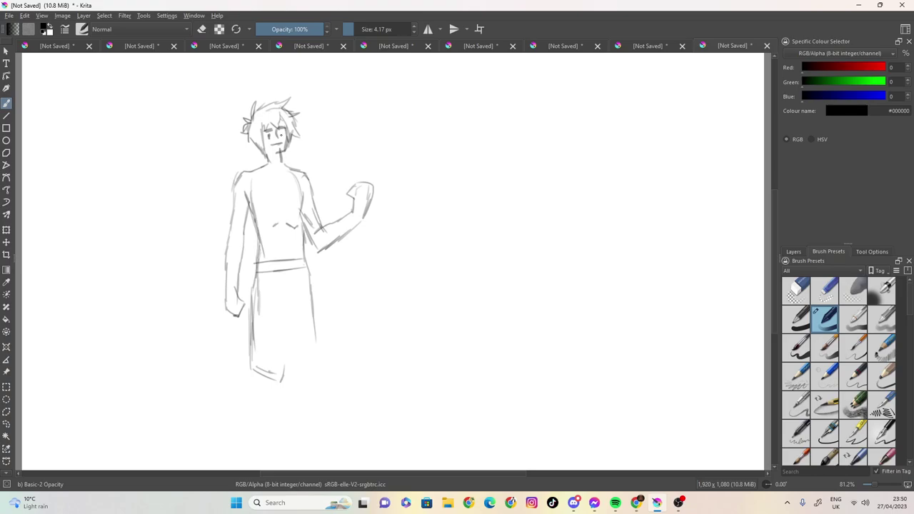
Step: Add the collarbones, chest marks and navel line to the first figure's bare torso
{"action": "left_click_drag", "start_coordinate": [260, 172], "coordinate": [296, 176]}
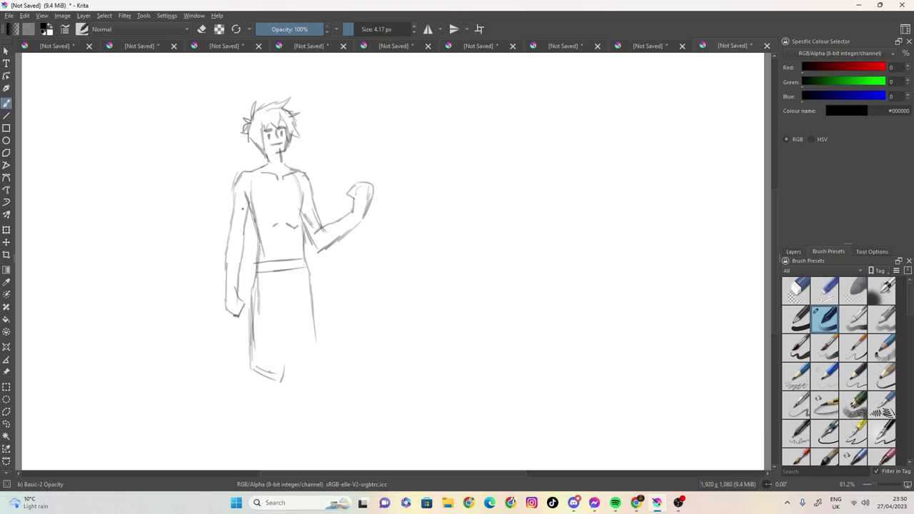
{"action": "left_click_drag", "start_coordinate": [248, 202], "coordinate": [284, 204]}
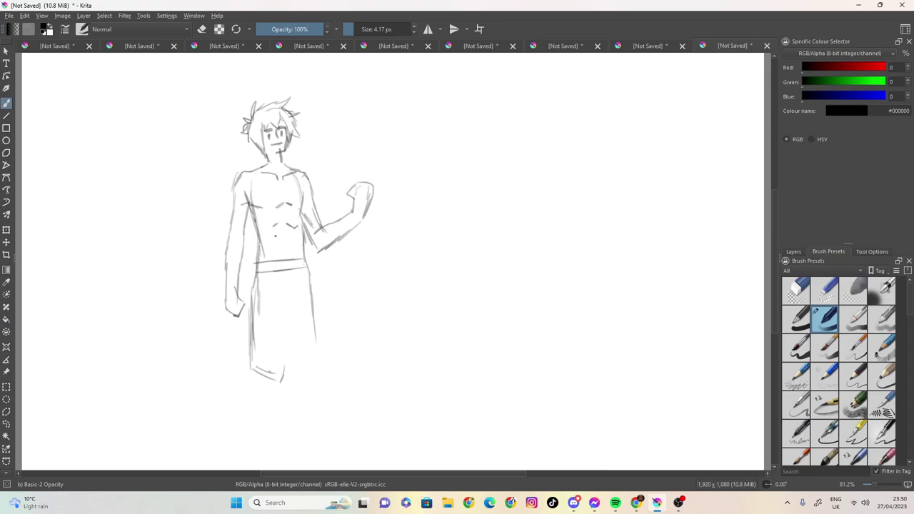
{"action": "left_click_drag", "start_coordinate": [286, 239], "coordinate": [288, 251]}
Step: Sketch the flared hem of the shorts, one lower leg beneath the lowered arm and its inner thigh line
{"action": "mouse_move", "coordinate": [310, 289]}
{"action": "left_mouse_down"}
{"action": "mouse_move", "coordinate": [322, 337]}
{"action": "mouse_move", "coordinate": [309, 368]}
{"action": "mouse_move", "coordinate": [264, 366]}
{"action": "mouse_move", "coordinate": [312, 362]}
{"action": "left_mouse_up"}
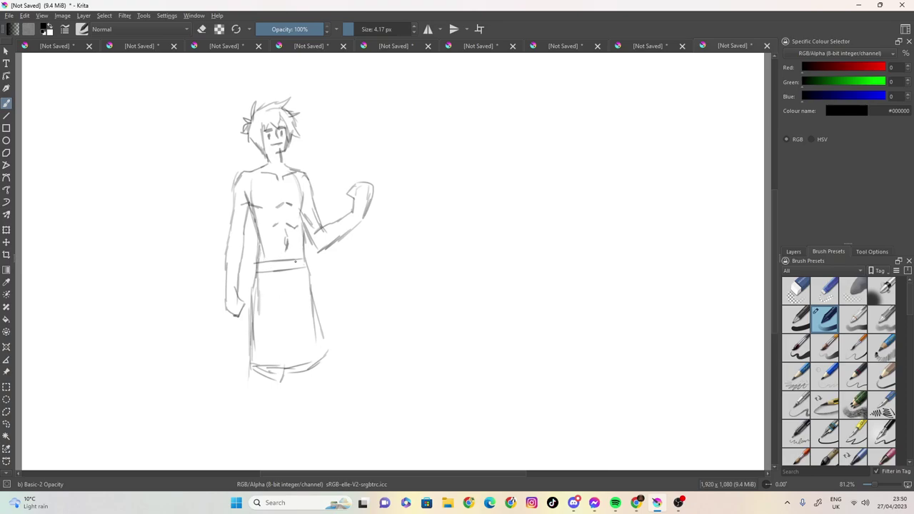
{"action": "left_click_drag", "start_coordinate": [250, 335], "coordinate": [235, 430]}
{"action": "left_click_drag", "start_coordinate": [263, 361], "coordinate": [249, 442]}
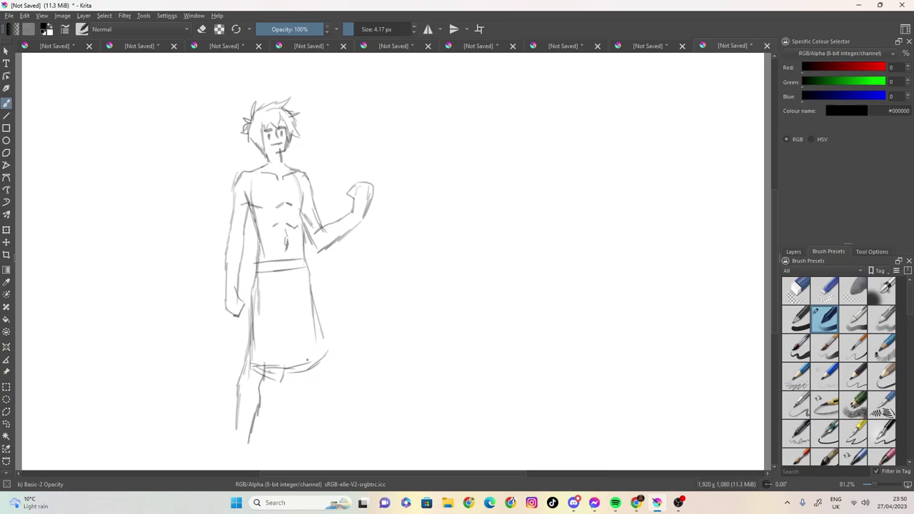
{"action": "left_click_drag", "start_coordinate": [277, 306], "coordinate": [264, 368]}
{"action": "left_click_drag", "start_coordinate": [287, 302], "coordinate": [308, 382]}
{"action": "left_click_drag", "start_coordinate": [314, 323], "coordinate": [327, 411]}
{"action": "left_click_drag", "start_coordinate": [306, 380], "coordinate": [311, 423]}
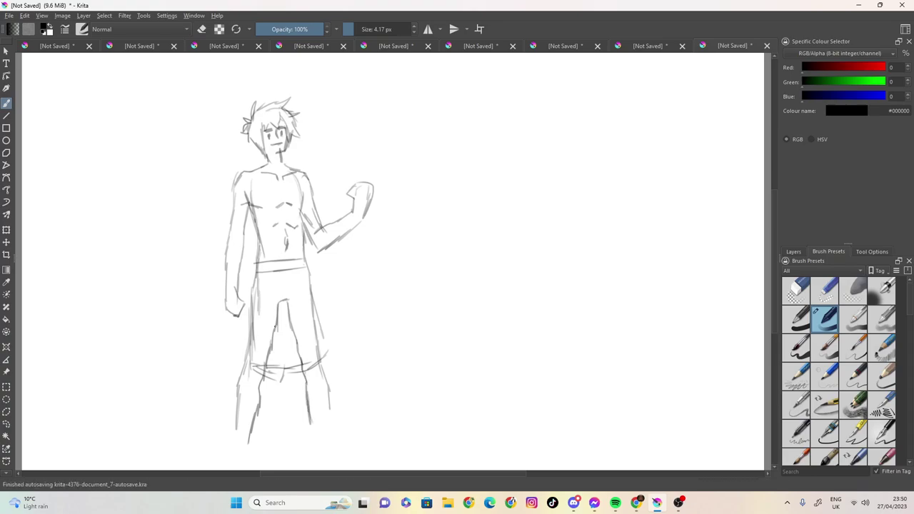
{"action": "key", "text": "ctrl+z"}
{"action": "key", "text": "ctrl+z"}
{"action": "key", "text": "ctrl+z"}
{"action": "key", "text": "ctrl+z"}
{"action": "key", "text": "ctrl+z"}
{"action": "key", "text": "ctrl+z"}
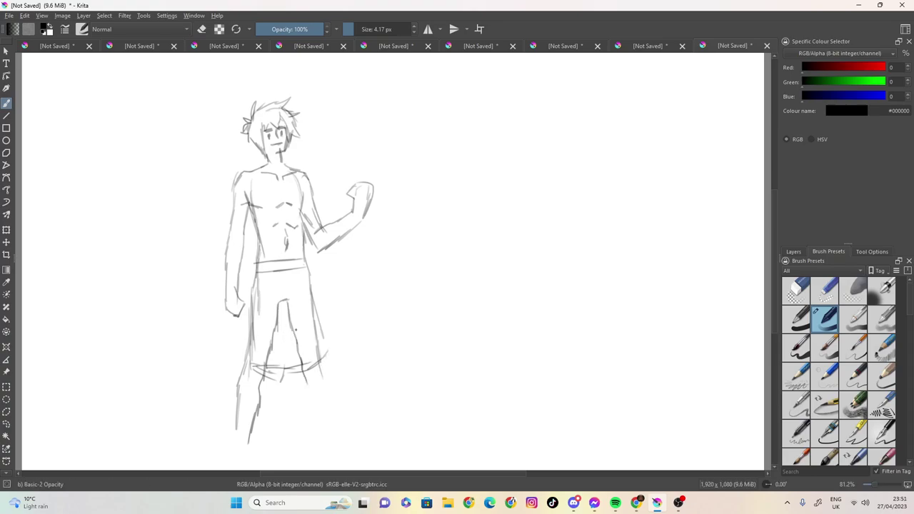
{"action": "left_click_drag", "start_coordinate": [285, 304], "coordinate": [294, 343]}
{"action": "key", "text": "ctrl+z"}
Step: Draw the first figure's other leg as two nearly straight lines, and extend and darken the first lower leg
{"action": "left_click_drag", "start_coordinate": [288, 302], "coordinate": [294, 440]}
{"action": "left_click_drag", "start_coordinate": [309, 271], "coordinate": [309, 447]}
{"action": "left_click_drag", "start_coordinate": [249, 356], "coordinate": [238, 451]}
{"action": "left_click_drag", "start_coordinate": [259, 386], "coordinate": [249, 457]}
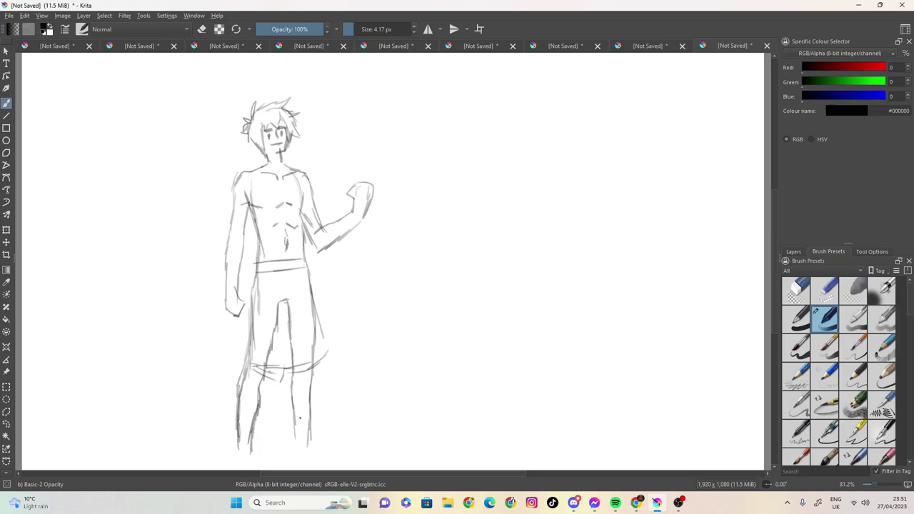
Step: Darken the lower leg under the raised arm and draw both feet pointing outward
{"action": "left_click_drag", "start_coordinate": [293, 400], "coordinate": [295, 436]}
{"action": "left_click_drag", "start_coordinate": [312, 380], "coordinate": [308, 450]}
{"action": "mouse_move", "coordinate": [289, 386]}
{"action": "left_mouse_down"}
{"action": "mouse_move", "coordinate": [295, 455]}
{"action": "mouse_move", "coordinate": [330, 459]}
{"action": "mouse_move", "coordinate": [301, 465]}
{"action": "mouse_move", "coordinate": [340, 462]}
{"action": "left_mouse_up"}
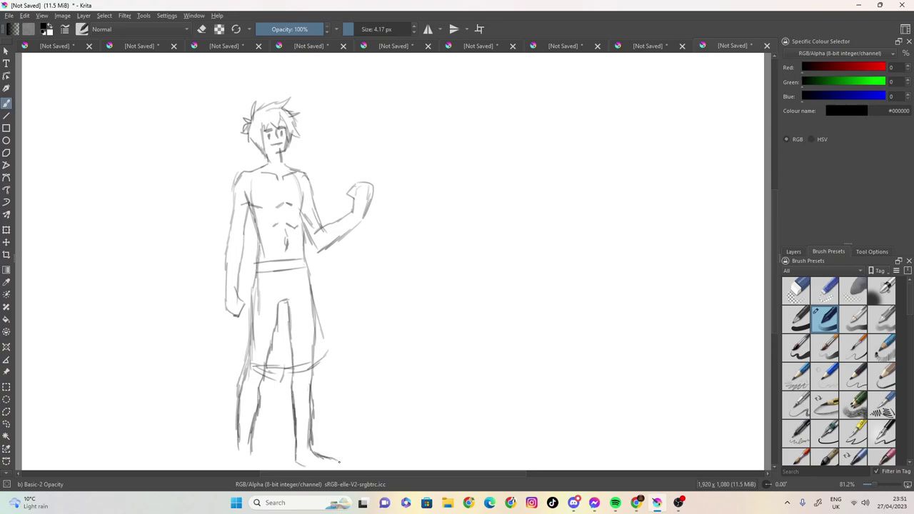
{"action": "mouse_move", "coordinate": [238, 437]}
{"action": "left_mouse_down"}
{"action": "mouse_move", "coordinate": [216, 465]}
{"action": "mouse_move", "coordinate": [251, 465]}
{"action": "mouse_move", "coordinate": [207, 466]}
{"action": "left_mouse_up"}
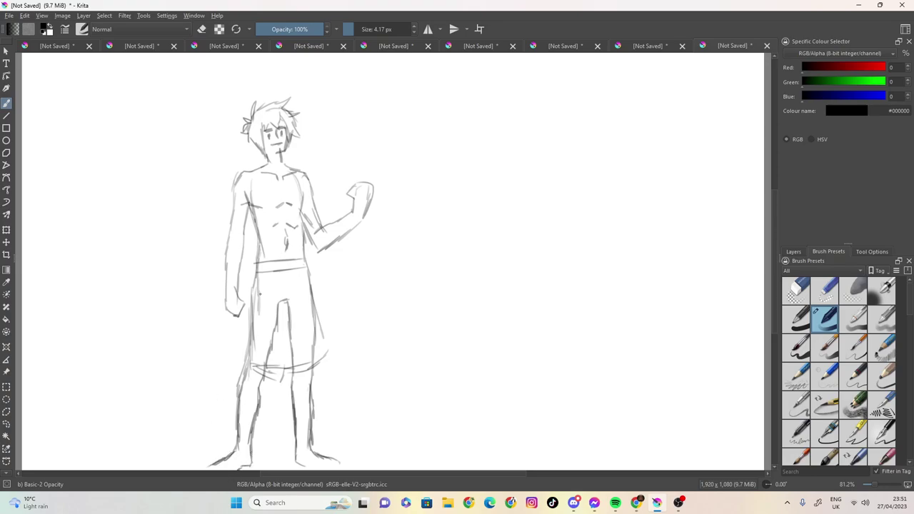
Step: Reinforce the outer edge of the shorts and the contour of the bent upper arm
{"action": "left_click_drag", "start_coordinate": [255, 302], "coordinate": [251, 333]}
{"action": "left_click_drag", "start_coordinate": [254, 276], "coordinate": [254, 307]}
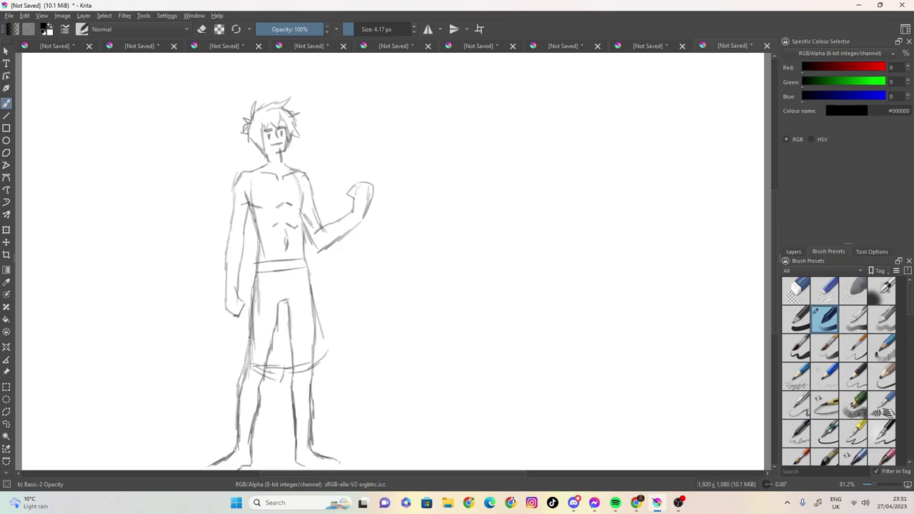
{"action": "left_click_drag", "start_coordinate": [257, 273], "coordinate": [249, 314]}
{"action": "mouse_move", "coordinate": [311, 187]}
{"action": "left_mouse_down"}
{"action": "mouse_move", "coordinate": [319, 225]}
{"action": "mouse_move", "coordinate": [305, 243]}
{"action": "left_mouse_up"}
Step: Add a double-line wristband to each of the first figure's forearms
{"action": "left_click_drag", "start_coordinate": [342, 220], "coordinate": [356, 230]}
{"action": "left_click_drag", "start_coordinate": [355, 217], "coordinate": [345, 218]}
{"action": "left_click_drag", "start_coordinate": [227, 275], "coordinate": [237, 285]}
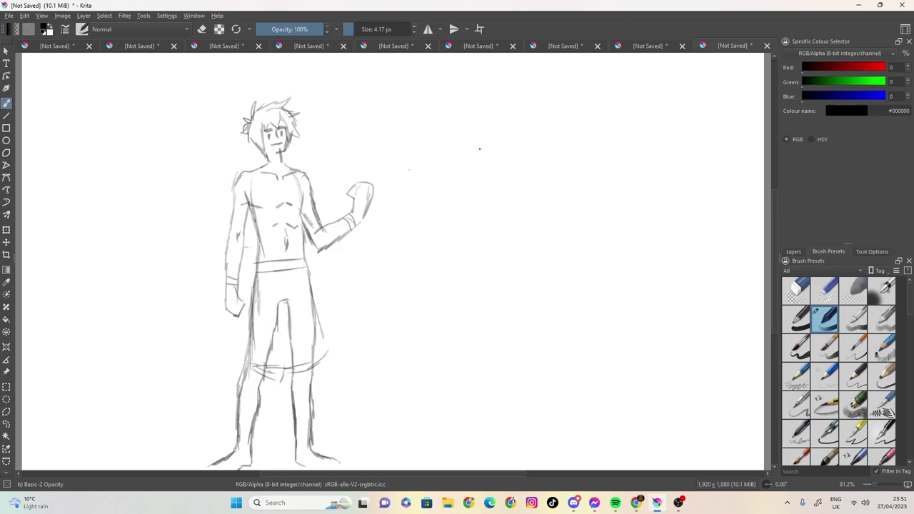
Step: Sketch a second figure's face right of the first, with narrow jaw, brows, eyes, nose and swept-back hairline
{"action": "mouse_move", "coordinate": [423, 122]}
{"action": "left_mouse_down"}
{"action": "mouse_move", "coordinate": [442, 126]}
{"action": "mouse_move", "coordinate": [423, 120]}
{"action": "mouse_move", "coordinate": [419, 137]}
{"action": "mouse_move", "coordinate": [437, 160]}
{"action": "mouse_move", "coordinate": [456, 150]}
{"action": "mouse_move", "coordinate": [463, 117]}
{"action": "left_mouse_up"}
{"action": "mouse_move", "coordinate": [439, 168]}
{"action": "left_mouse_down"}
{"action": "mouse_move", "coordinate": [463, 150]}
{"action": "mouse_move", "coordinate": [438, 164]}
{"action": "left_mouse_up"}
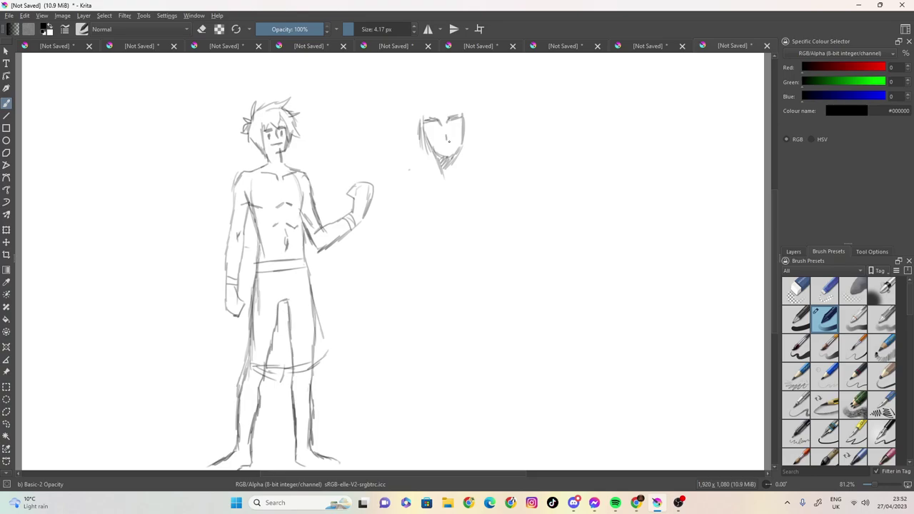
{"action": "left_click_drag", "start_coordinate": [427, 130], "coordinate": [435, 126]}
{"action": "mouse_move", "coordinate": [414, 111]}
{"action": "left_mouse_down"}
{"action": "mouse_move", "coordinate": [411, 129]}
{"action": "mouse_move", "coordinate": [442, 106]}
{"action": "mouse_move", "coordinate": [428, 105]}
{"action": "mouse_move", "coordinate": [418, 126]}
{"action": "mouse_move", "coordinate": [419, 101]}
{"action": "mouse_move", "coordinate": [450, 89]}
{"action": "mouse_move", "coordinate": [469, 97]}
{"action": "mouse_move", "coordinate": [440, 108]}
{"action": "mouse_move", "coordinate": [460, 106]}
{"action": "mouse_move", "coordinate": [466, 124]}
{"action": "left_mouse_up"}
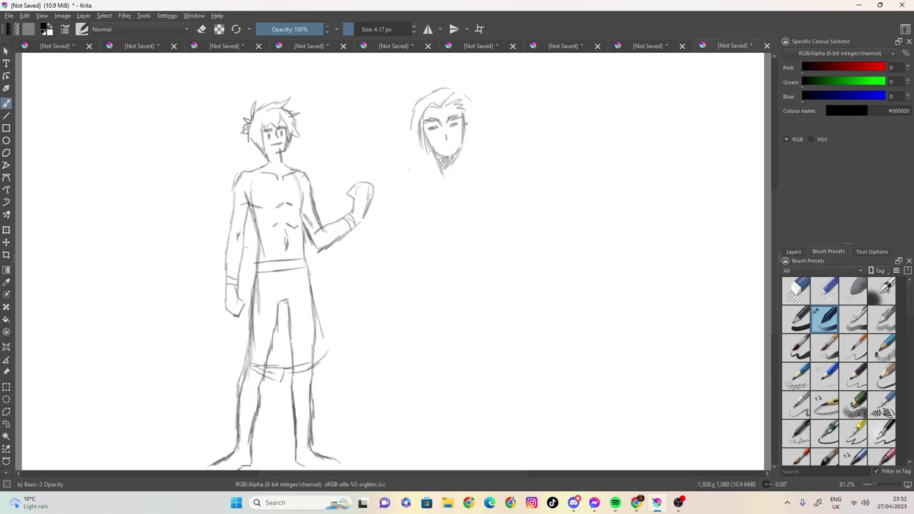
Step: Draw the long hair along one side of the second figure's face and over the crown, refining the jaw and neck
{"action": "mouse_move", "coordinate": [411, 111]}
{"action": "left_mouse_down"}
{"action": "mouse_move", "coordinate": [420, 157]}
{"action": "mouse_move", "coordinate": [442, 177]}
{"action": "left_mouse_up"}
{"action": "left_click_drag", "start_coordinate": [465, 134], "coordinate": [462, 162]}
{"action": "mouse_move", "coordinate": [448, 84]}
{"action": "left_mouse_down"}
{"action": "mouse_move", "coordinate": [413, 107]}
{"action": "mouse_move", "coordinate": [462, 94]}
{"action": "left_mouse_up"}
Step: Sketch the second figure's broad shoulders and collarbones, with the upper arm contours started
{"action": "mouse_move", "coordinate": [469, 102]}
{"action": "left_mouse_down"}
{"action": "mouse_move", "coordinate": [477, 118]}
{"action": "mouse_move", "coordinate": [459, 173]}
{"action": "mouse_move", "coordinate": [471, 180]}
{"action": "mouse_move", "coordinate": [418, 246]}
{"action": "left_mouse_up"}
{"action": "mouse_move", "coordinate": [458, 175]}
{"action": "left_mouse_down"}
{"action": "mouse_move", "coordinate": [399, 201]}
{"action": "mouse_move", "coordinate": [391, 244]}
{"action": "left_mouse_up"}
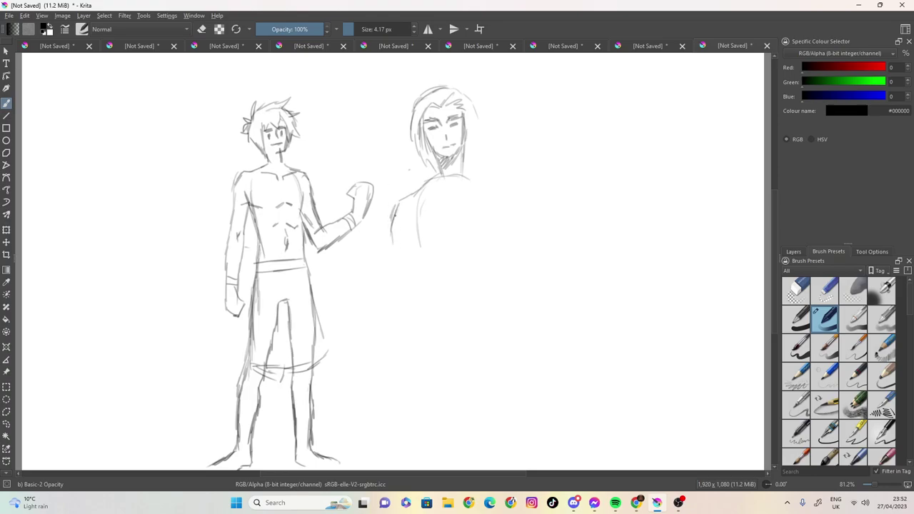
{"action": "mouse_move", "coordinate": [442, 173]}
{"action": "left_mouse_down"}
{"action": "mouse_move", "coordinate": [422, 207]}
{"action": "mouse_move", "coordinate": [439, 199]}
{"action": "mouse_move", "coordinate": [456, 204]}
{"action": "mouse_move", "coordinate": [428, 198]}
{"action": "mouse_move", "coordinate": [463, 209]}
{"action": "mouse_move", "coordinate": [489, 189]}
{"action": "mouse_move", "coordinate": [471, 181]}
{"action": "mouse_move", "coordinate": [509, 196]}
{"action": "mouse_move", "coordinate": [517, 227]}
{"action": "left_mouse_up"}
{"action": "left_click_drag", "start_coordinate": [498, 193], "coordinate": [523, 228]}
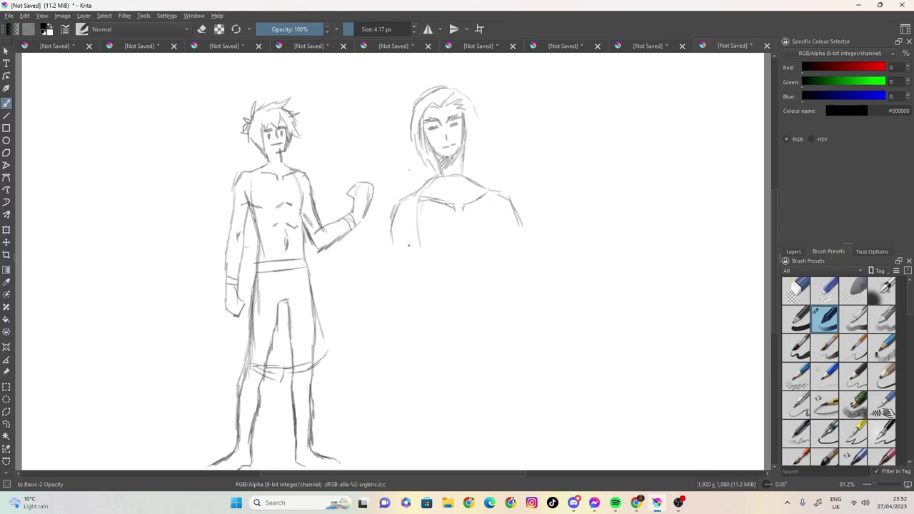
Step: Draw the second figure's hanging arm with its outer and inner lines, and start the adjacent side of the torso
{"action": "left_click_drag", "start_coordinate": [391, 222], "coordinate": [393, 296]}
{"action": "left_click_drag", "start_coordinate": [391, 253], "coordinate": [389, 311]}
{"action": "mouse_move", "coordinate": [395, 246]}
{"action": "left_mouse_down"}
{"action": "mouse_move", "coordinate": [420, 287]}
{"action": "mouse_move", "coordinate": [417, 304]}
{"action": "mouse_move", "coordinate": [393, 327]}
{"action": "mouse_move", "coordinate": [389, 314]}
{"action": "mouse_move", "coordinate": [386, 397]}
{"action": "left_mouse_up"}
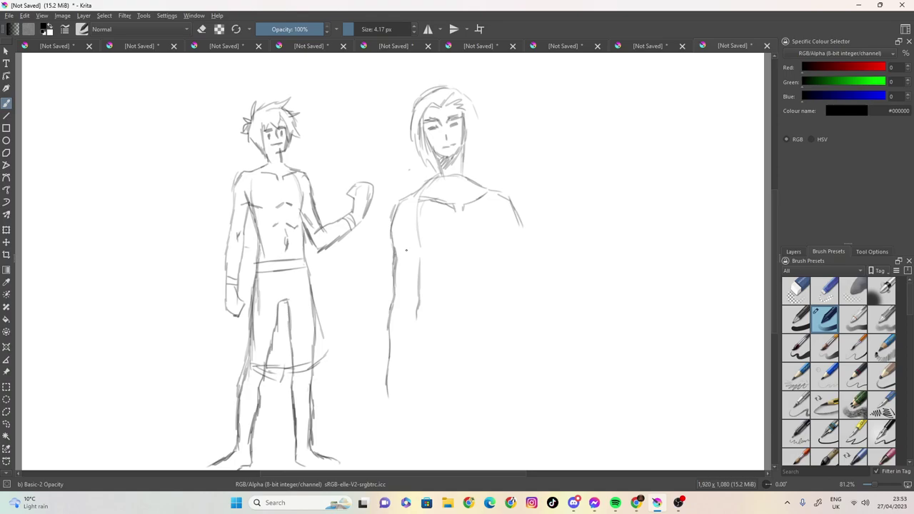
{"action": "mouse_move", "coordinate": [408, 253]}
{"action": "left_mouse_down"}
{"action": "mouse_move", "coordinate": [422, 247]}
{"action": "mouse_move", "coordinate": [429, 294]}
{"action": "left_mouse_up"}
Step: Complete the shoulder-length hair on the other side of the second figure's head
{"action": "left_click_drag", "start_coordinate": [472, 152], "coordinate": [472, 161]}
{"action": "left_click_drag", "start_coordinate": [471, 100], "coordinate": [478, 143]}
{"action": "left_click_drag", "start_coordinate": [473, 98], "coordinate": [466, 105]}
Step: Sketch a heavyset third figure's rounded belly, waistband and one arm to the left of the first figure
{"action": "mouse_move", "coordinate": [138, 208]}
{"action": "left_mouse_down"}
{"action": "mouse_move", "coordinate": [163, 224]}
{"action": "mouse_move", "coordinate": [173, 254]}
{"action": "left_mouse_up"}
{"action": "left_click_drag", "start_coordinate": [87, 224], "coordinate": [86, 248]}
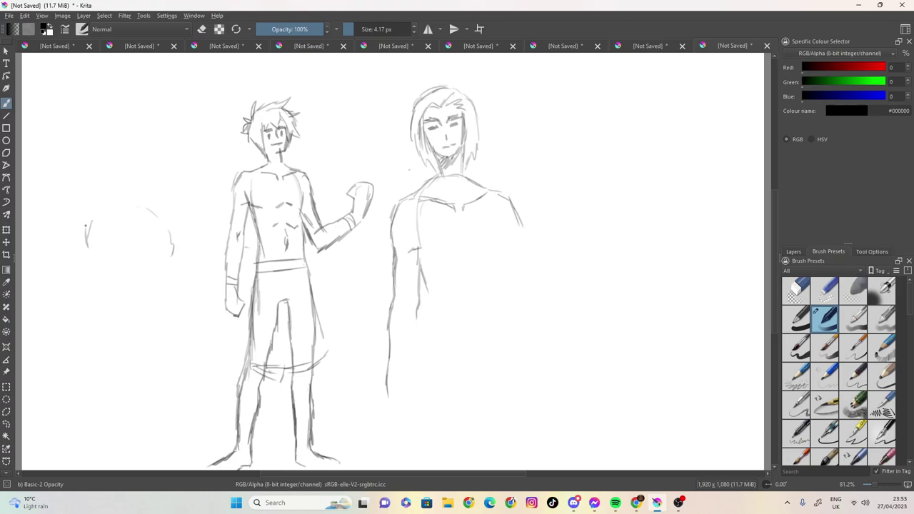
{"action": "mouse_move", "coordinate": [84, 197]}
{"action": "left_mouse_down"}
{"action": "mouse_move", "coordinate": [86, 212]}
{"action": "mouse_move", "coordinate": [63, 191]}
{"action": "mouse_move", "coordinate": [58, 253]}
{"action": "left_mouse_up"}
{"action": "left_click_drag", "start_coordinate": [60, 214], "coordinate": [52, 279]}
{"action": "mouse_move", "coordinate": [89, 212]}
{"action": "left_mouse_down"}
{"action": "mouse_move", "coordinate": [72, 277]}
{"action": "mouse_move", "coordinate": [77, 301]}
{"action": "left_mouse_up"}
{"action": "mouse_move", "coordinate": [84, 261]}
{"action": "left_mouse_down"}
{"action": "mouse_move", "coordinate": [170, 260]}
{"action": "mouse_move", "coordinate": [143, 268]}
{"action": "mouse_move", "coordinate": [163, 263]}
{"action": "mouse_move", "coordinate": [151, 277]}
{"action": "mouse_move", "coordinate": [81, 295]}
{"action": "left_mouse_up"}
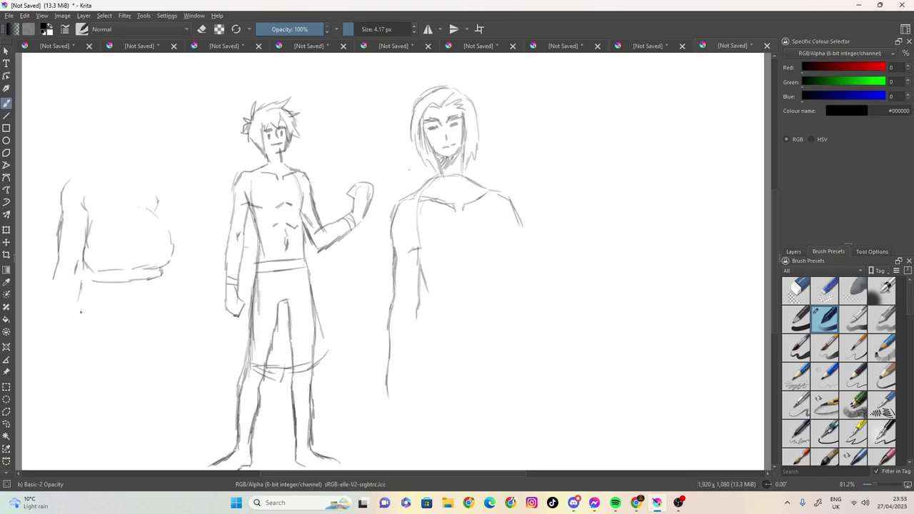
Step: Draw wide, baggy trousers on the heavyset figure, with a fly, centre seam and loose hems
{"action": "mouse_move", "coordinate": [163, 289]}
{"action": "left_mouse_down"}
{"action": "mouse_move", "coordinate": [185, 390]}
{"action": "mouse_move", "coordinate": [176, 427]}
{"action": "left_mouse_up"}
{"action": "mouse_move", "coordinate": [179, 389]}
{"action": "left_mouse_down"}
{"action": "mouse_move", "coordinate": [176, 429]}
{"action": "mouse_move", "coordinate": [153, 438]}
{"action": "left_mouse_up"}
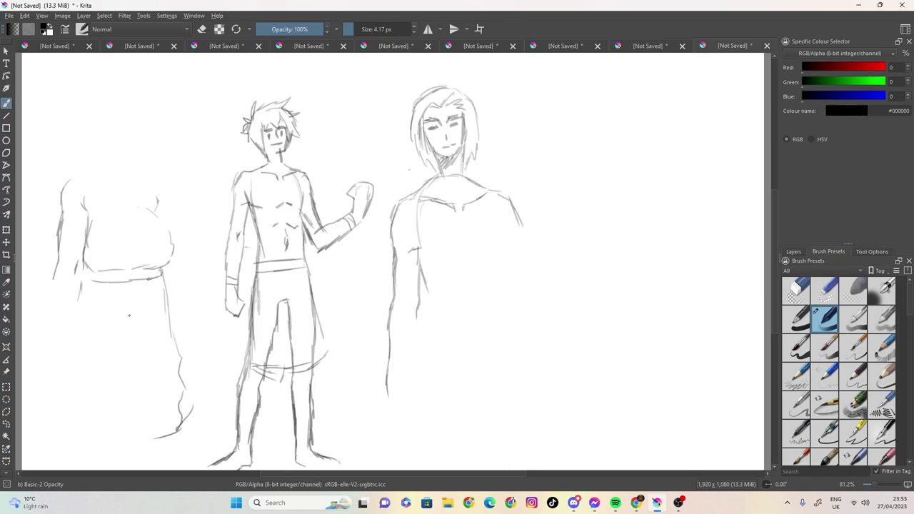
{"action": "mouse_move", "coordinate": [129, 282]}
{"action": "left_mouse_down"}
{"action": "mouse_move", "coordinate": [130, 311]}
{"action": "mouse_move", "coordinate": [134, 283]}
{"action": "mouse_move", "coordinate": [138, 304]}
{"action": "mouse_move", "coordinate": [130, 351]}
{"action": "left_mouse_up"}
{"action": "left_click_drag", "start_coordinate": [130, 320], "coordinate": [144, 433]}
{"action": "mouse_move", "coordinate": [126, 317]}
{"action": "left_mouse_down"}
{"action": "mouse_move", "coordinate": [129, 402]}
{"action": "mouse_move", "coordinate": [118, 440]}
{"action": "left_mouse_up"}
{"action": "left_click_drag", "start_coordinate": [81, 289], "coordinate": [80, 336]}
{"action": "mouse_move", "coordinate": [80, 301]}
{"action": "left_mouse_down"}
{"action": "mouse_move", "coordinate": [76, 423]}
{"action": "mouse_move", "coordinate": [123, 441]}
{"action": "left_mouse_up"}
{"action": "left_click_drag", "start_coordinate": [129, 405], "coordinate": [127, 440]}
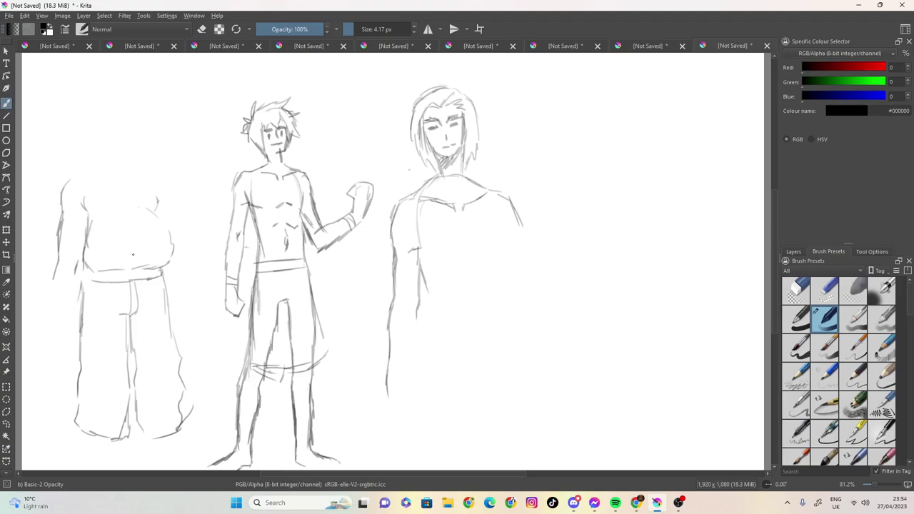
Step: Add the navel, chest line, shoulders, collarbones and neck to the heavyset figure, and draw both hanging arms
{"action": "mouse_move", "coordinate": [140, 247]}
{"action": "left_mouse_down"}
{"action": "mouse_move", "coordinate": [137, 255]}
{"action": "mouse_move", "coordinate": [140, 244]}
{"action": "left_mouse_up"}
{"action": "left_click_drag", "start_coordinate": [165, 173], "coordinate": [172, 185]}
{"action": "left_click_drag", "start_coordinate": [173, 180], "coordinate": [184, 287]}
{"action": "left_click_drag", "start_coordinate": [129, 207], "coordinate": [104, 209]}
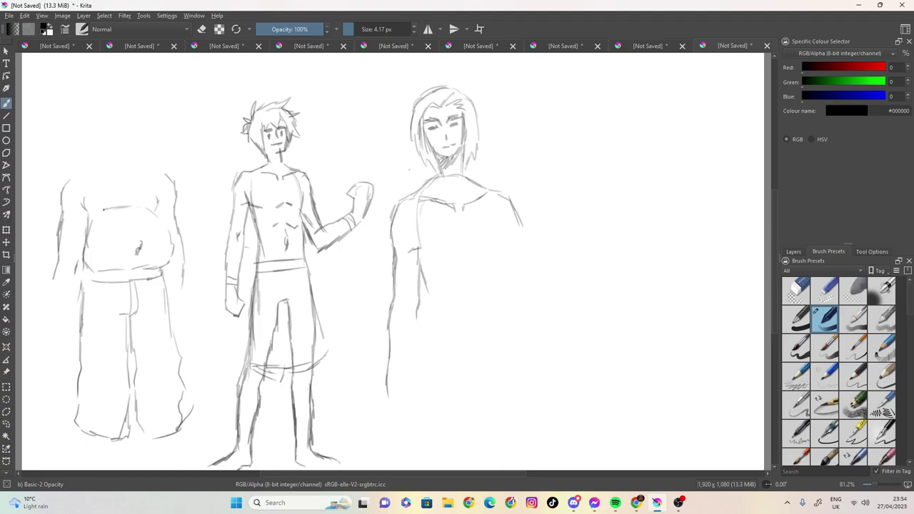
{"action": "mouse_move", "coordinate": [89, 173]}
{"action": "left_mouse_down"}
{"action": "mouse_move", "coordinate": [132, 183]}
{"action": "mouse_move", "coordinate": [159, 171]}
{"action": "mouse_move", "coordinate": [112, 157]}
{"action": "mouse_move", "coordinate": [66, 181]}
{"action": "mouse_move", "coordinate": [57, 202]}
{"action": "mouse_move", "coordinate": [71, 232]}
{"action": "mouse_move", "coordinate": [74, 222]}
{"action": "mouse_move", "coordinate": [53, 277]}
{"action": "mouse_move", "coordinate": [50, 353]}
{"action": "left_mouse_up"}
{"action": "left_click_drag", "start_coordinate": [81, 268], "coordinate": [66, 359]}
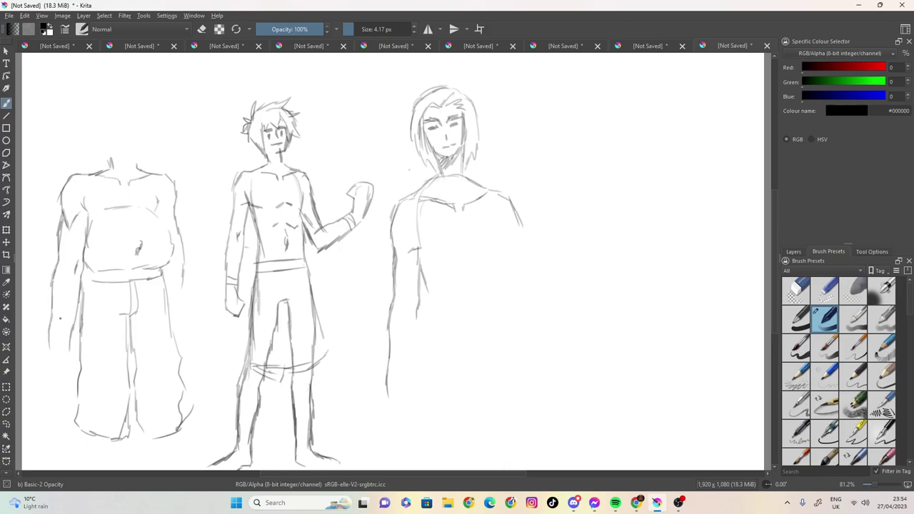
Step: Draw the second figure's pectoral muscles with a centre line, and define the far shoulder and the near side of the torso
{"action": "mouse_move", "coordinate": [437, 174]}
{"action": "left_mouse_down"}
{"action": "mouse_move", "coordinate": [424, 189]}
{"action": "mouse_move", "coordinate": [479, 186]}
{"action": "left_mouse_up"}
{"action": "left_click_drag", "start_coordinate": [419, 250], "coordinate": [444, 253]}
{"action": "left_click_drag", "start_coordinate": [505, 242], "coordinate": [498, 249]}
{"action": "left_click_drag", "start_coordinate": [509, 194], "coordinate": [524, 246]}
{"action": "left_click_drag", "start_coordinate": [463, 225], "coordinate": [466, 251]}
{"action": "left_click_drag", "start_coordinate": [422, 277], "coordinate": [430, 305]}
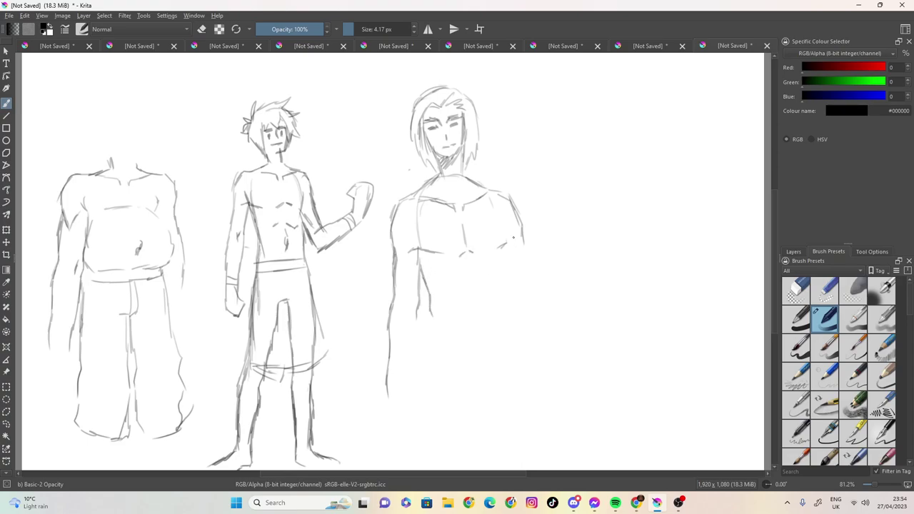
Step: Draw the second figure's tapering waist and outer thigh lines, and reinforce the far shoulder and armpit
{"action": "left_click_drag", "start_coordinate": [502, 253], "coordinate": [504, 318]}
{"action": "left_click_drag", "start_coordinate": [429, 319], "coordinate": [427, 417]}
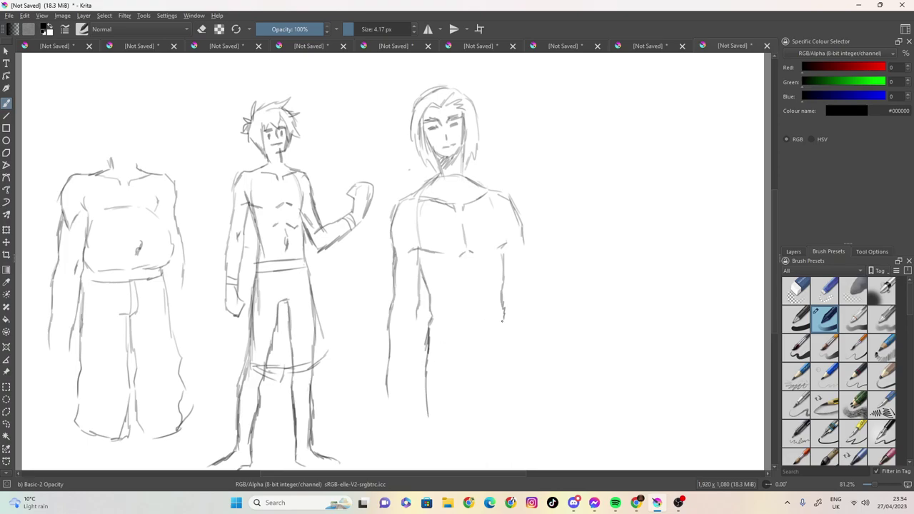
{"action": "left_click_drag", "start_coordinate": [502, 320], "coordinate": [519, 428]}
{"action": "mouse_move", "coordinate": [511, 203]}
{"action": "left_mouse_down"}
{"action": "mouse_move", "coordinate": [525, 259]}
{"action": "mouse_move", "coordinate": [505, 246]}
{"action": "mouse_move", "coordinate": [514, 253]}
{"action": "left_mouse_up"}
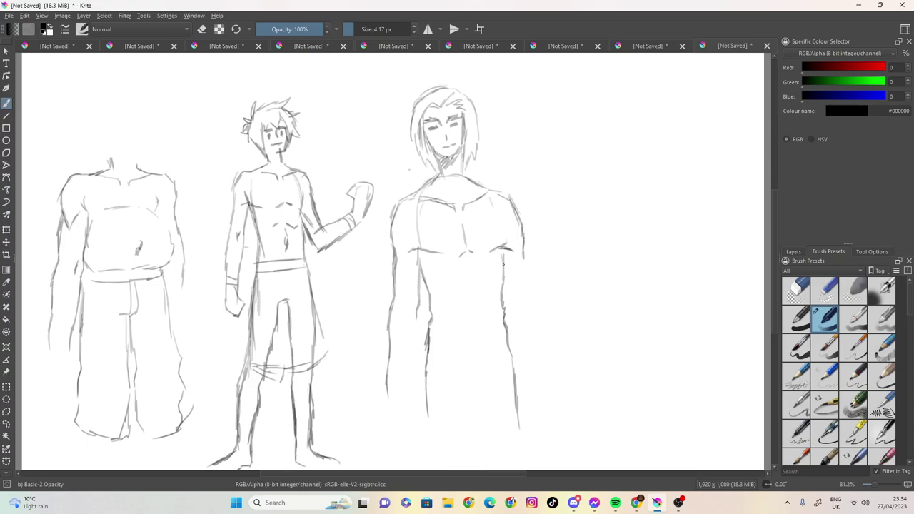
Step: Darken the slopes joining the second figure's neck to both shoulders
{"action": "left_click_drag", "start_coordinate": [438, 179], "coordinate": [422, 191]}
{"action": "left_click_drag", "start_coordinate": [489, 188], "coordinate": [468, 180]}
{"action": "left_click_drag", "start_coordinate": [471, 183], "coordinate": [464, 162]}
Step: Close the drawing, saving it as a Krita document named "random boys", and restore the program window to a smaller size
{"action": "left_click", "coordinate": [8, 16]}
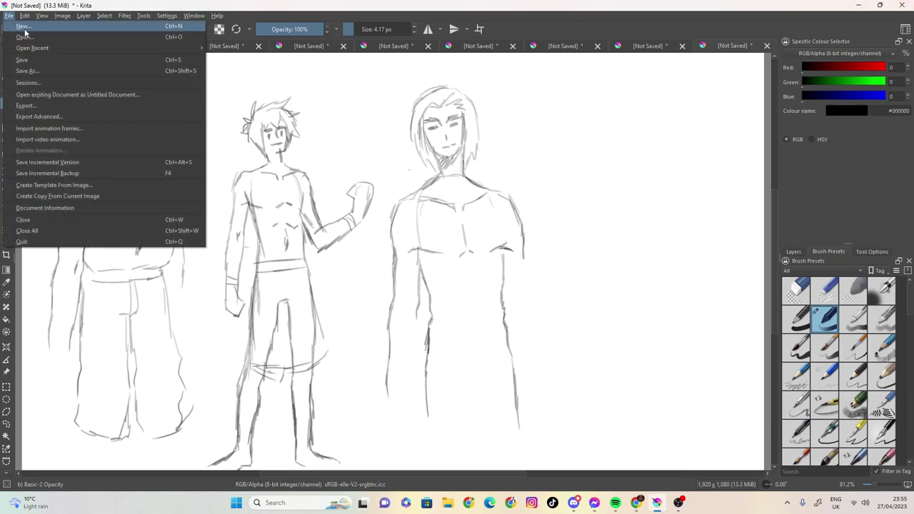
{"action": "left_click", "coordinate": [433, 205]}
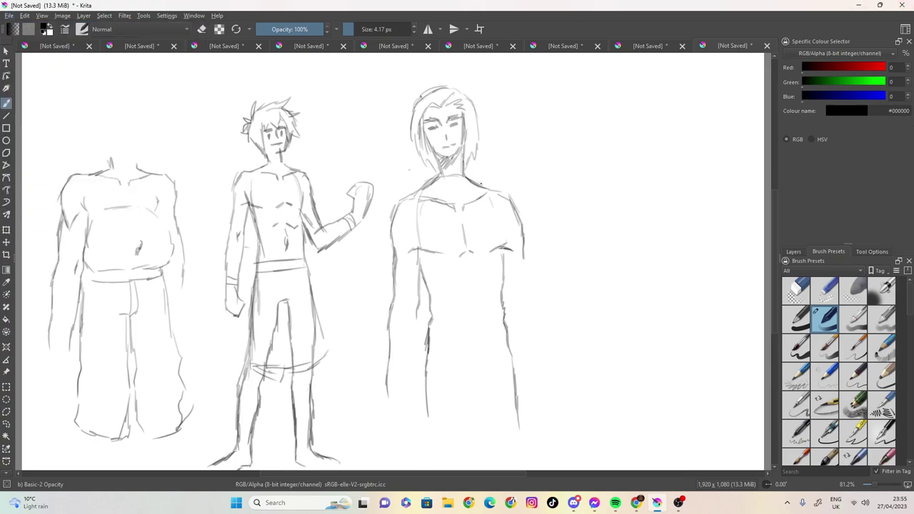
{"action": "left_click", "coordinate": [767, 45]}
{"action": "left_click", "coordinate": [422, 264]}
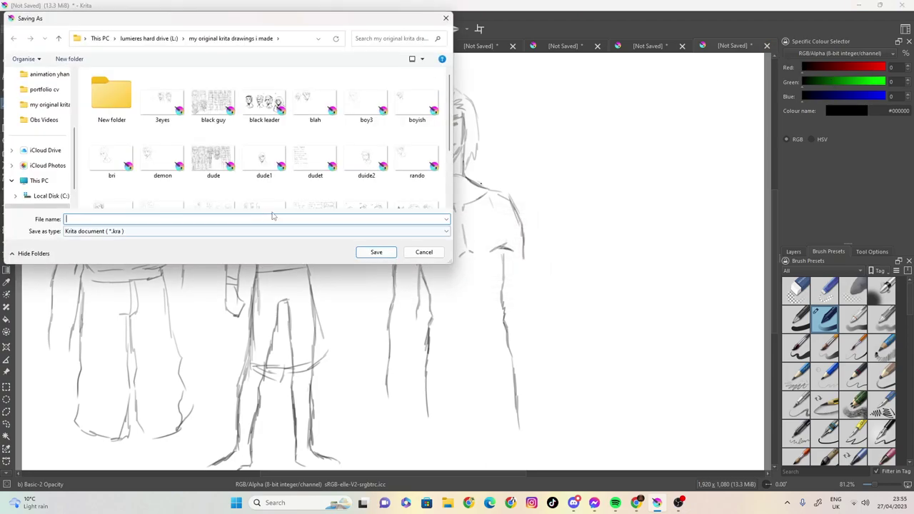
{"action": "type", "text": "random boys"}
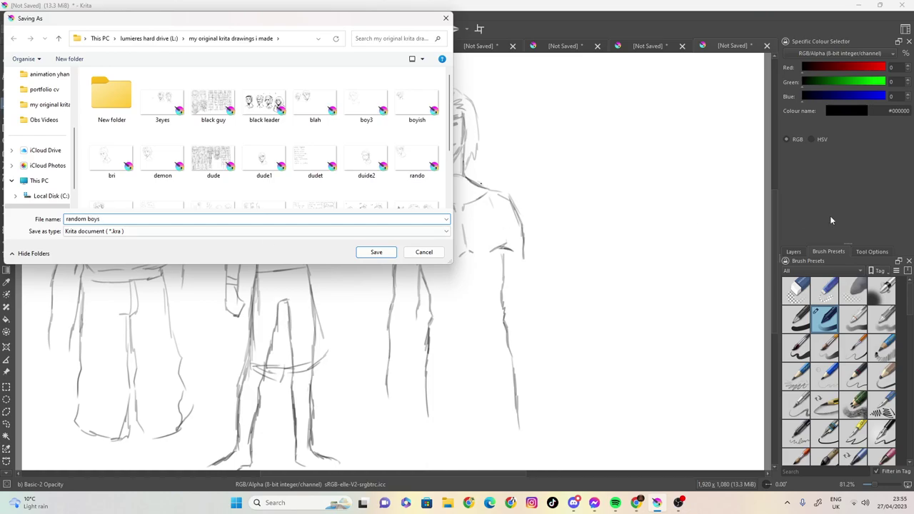
{"action": "left_click", "coordinate": [389, 254]}
{"action": "left_click", "coordinate": [881, 5]}
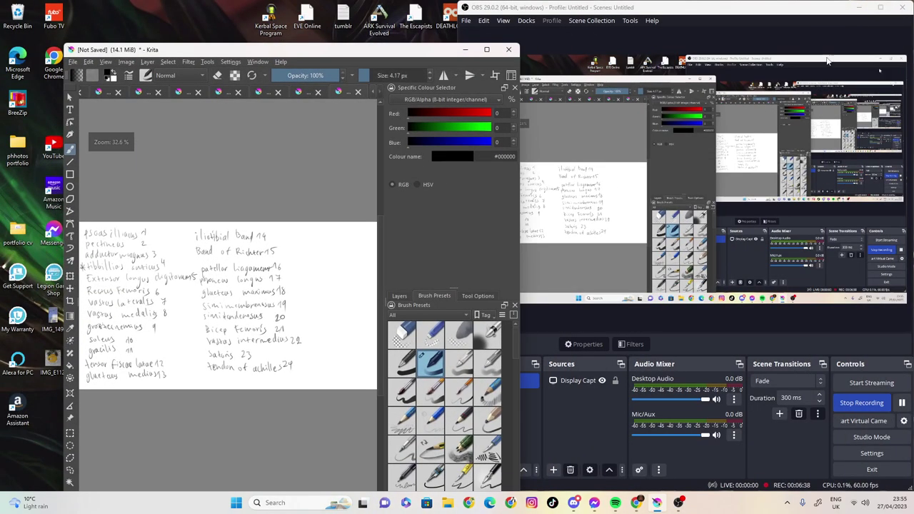